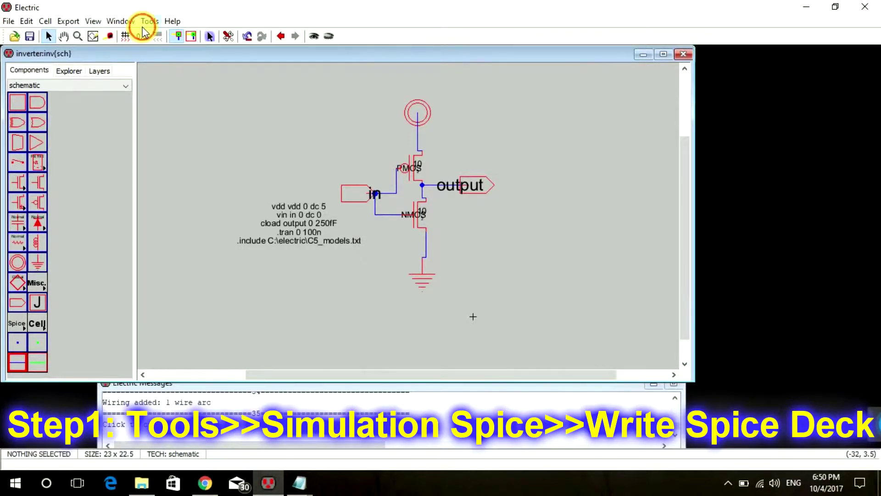
Write the inverter cell's SPICE deck so LTspice launches with inv.spi and an empty 0–100ns plot
{"action": "left_click", "coordinate": [146, 22]}
{"action": "mouse_move", "coordinate": [201, 67]}
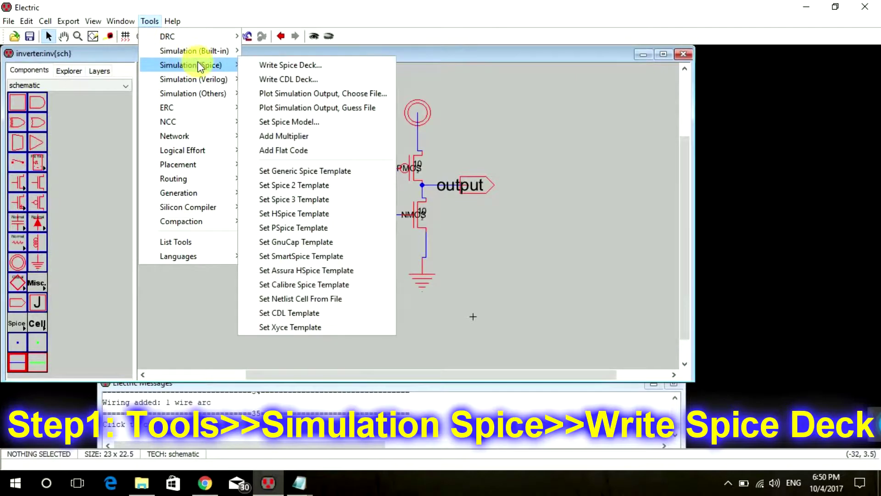
{"action": "left_click", "coordinate": [293, 68]}
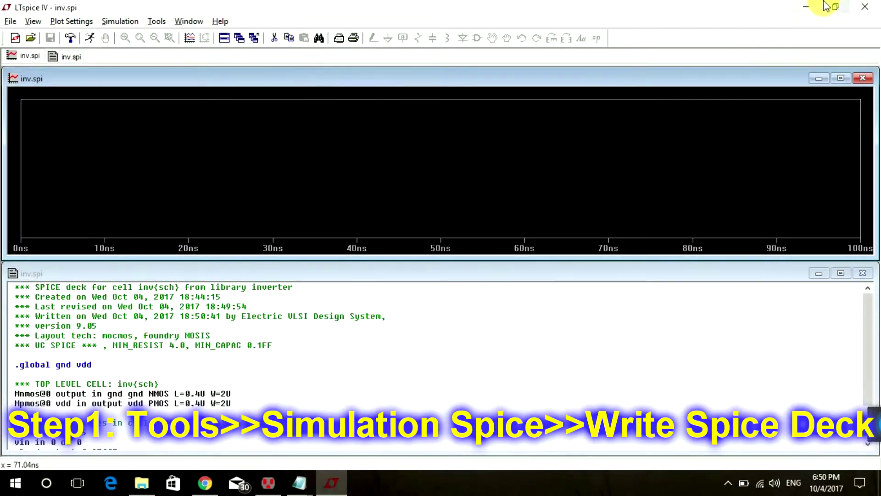
Minimize LTspice and open Electric's Spice/CDL preferences with the run program and arguments
{"action": "left_click", "coordinate": [806, 6]}
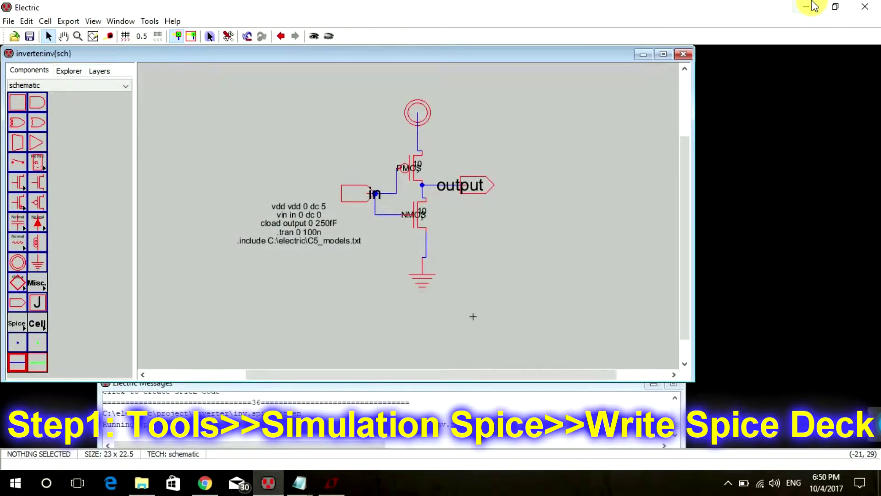
{"action": "left_click", "coordinate": [399, 391]}
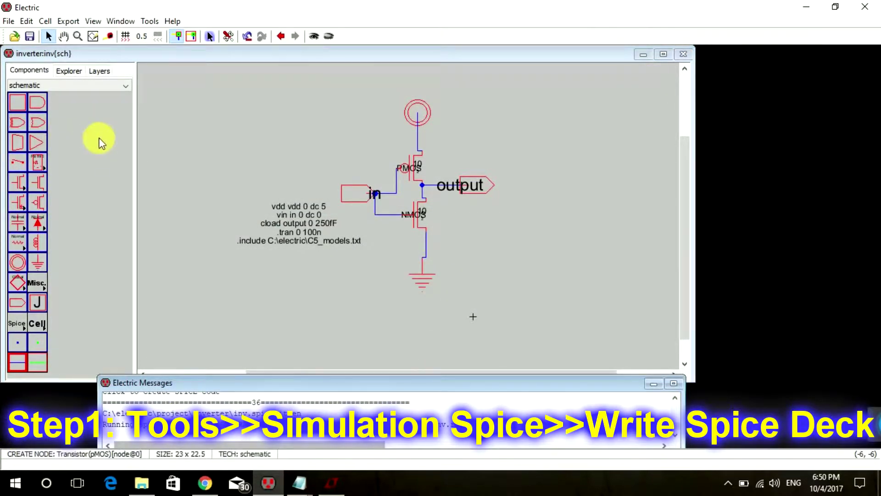
{"action": "left_click", "coordinate": [8, 21]}
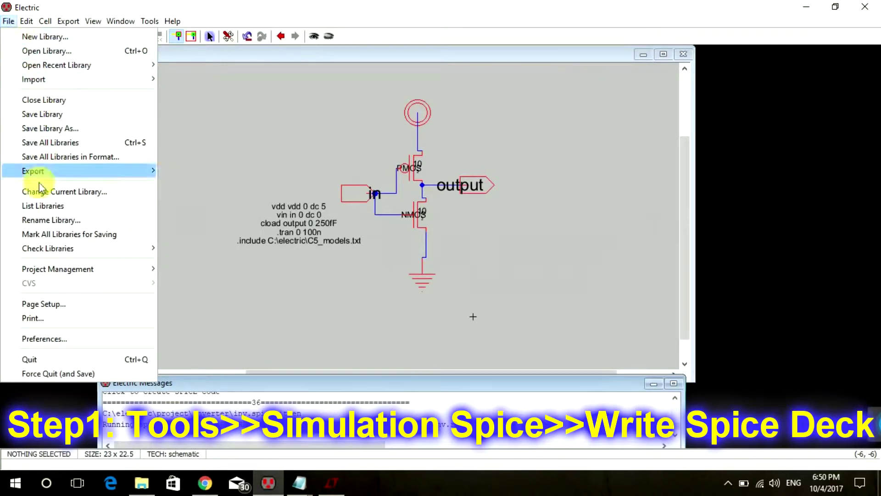
{"action": "left_click", "coordinate": [33, 339]}
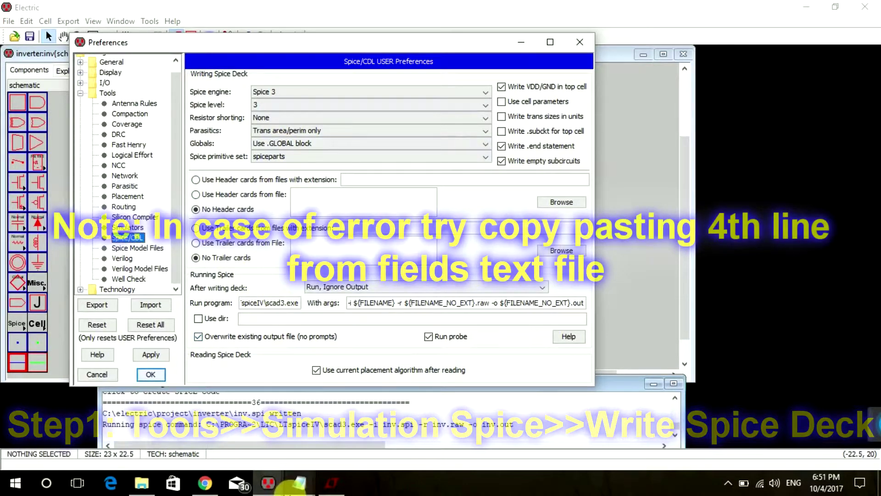
{"action": "mouse_move", "coordinate": [299, 483]}
{"action": "left_click", "coordinate": [256, 450]}
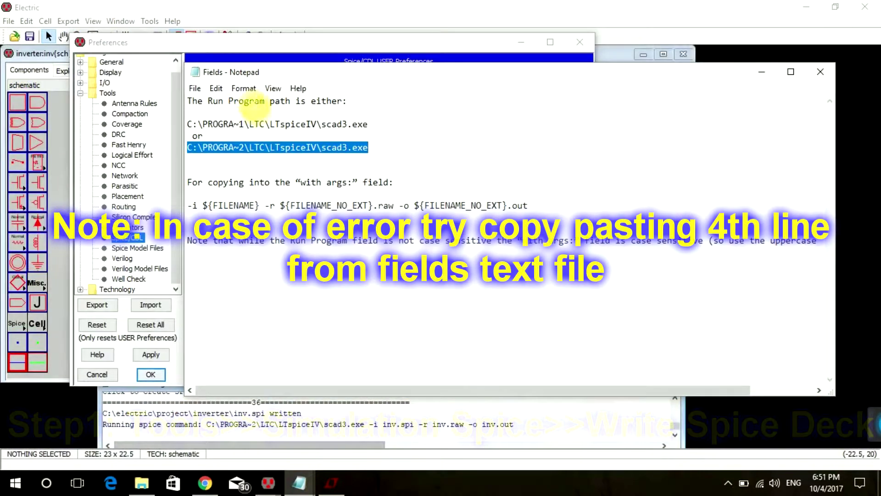
{"action": "left_click", "coordinate": [234, 123]}
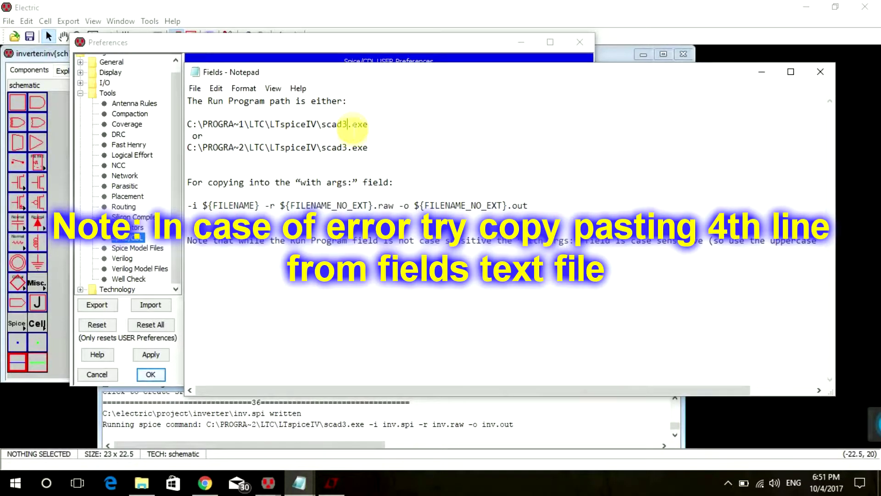
{"action": "left_click_drag", "start_coordinate": [368, 148], "coordinate": [316, 148]}
{"action": "left_click", "coordinate": [358, 150]}
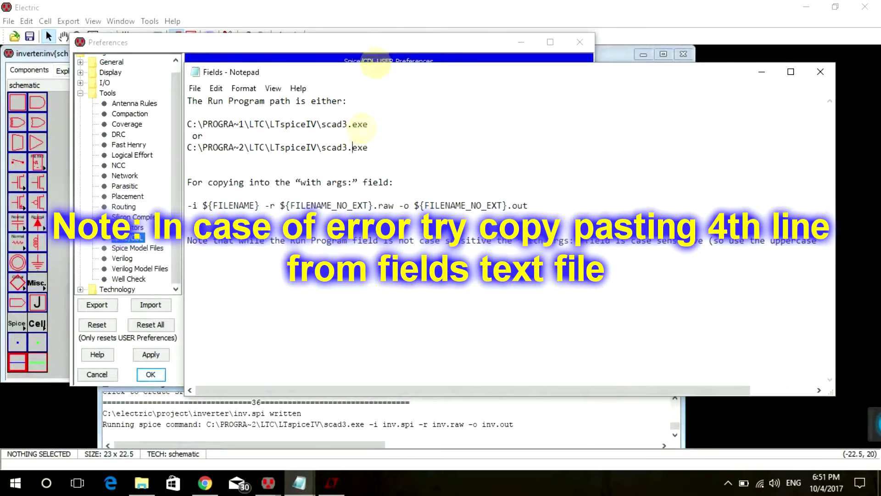
{"action": "left_click", "coordinate": [390, 38]}
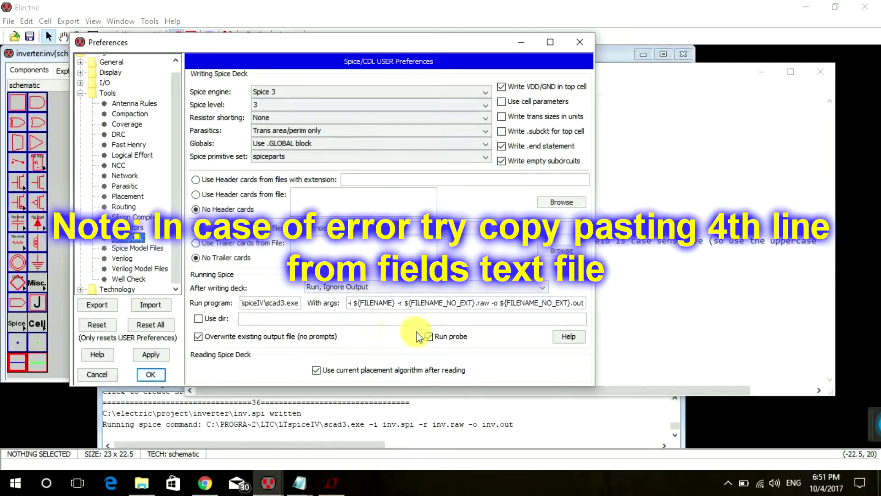
Apply and close the Spice preferences, then return to the LTspice inv.spi window
{"action": "left_click", "coordinate": [150, 354]}
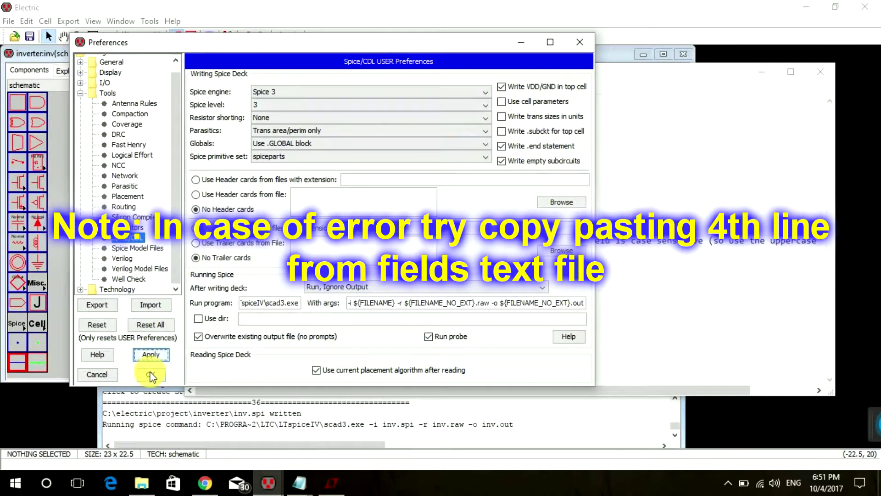
{"action": "left_click", "coordinate": [152, 376]}
{"action": "left_click", "coordinate": [388, 52]}
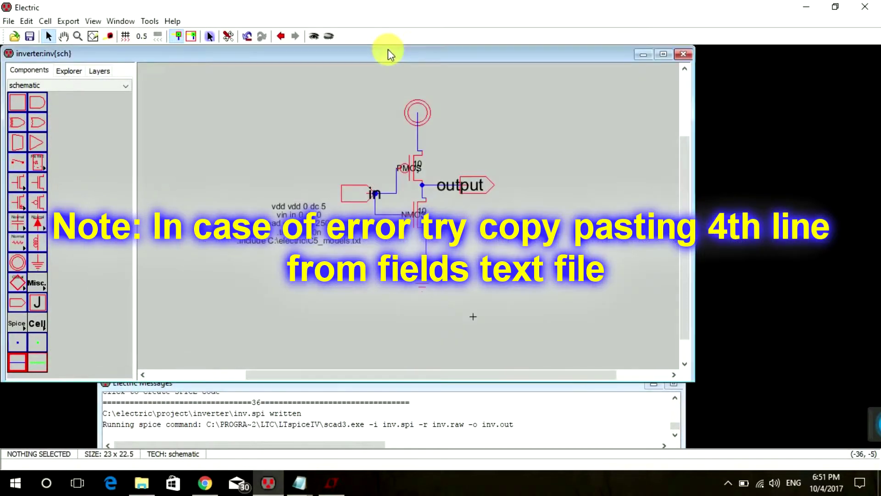
{"action": "left_click", "coordinate": [335, 486]}
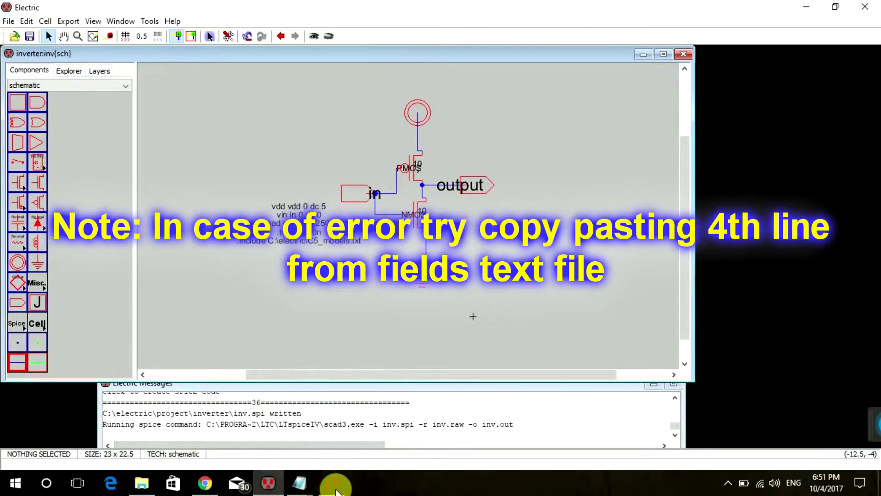
{"action": "mouse_move", "coordinate": [336, 482]}
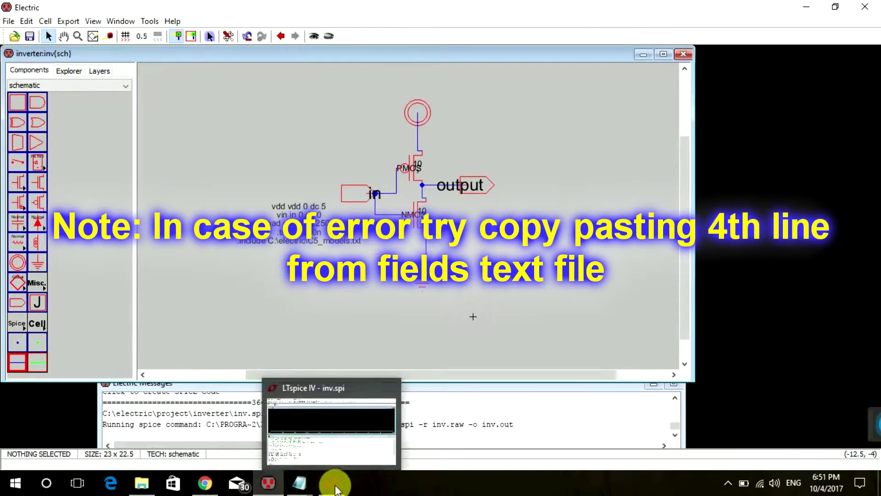
{"action": "left_click", "coordinate": [324, 457]}
Show the V(in) and V(output) traces on the inv.spi plot over a 0–5 V axis
{"action": "left_click", "coordinate": [455, 220]}
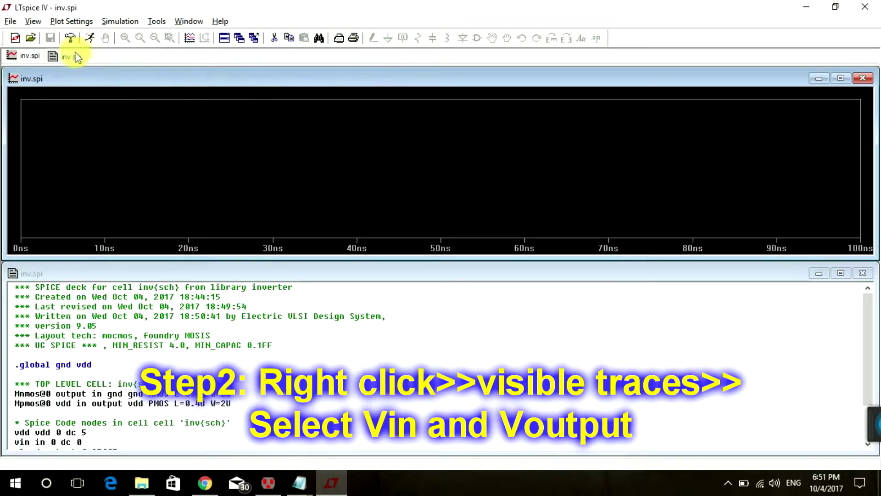
{"action": "right_click", "coordinate": [314, 133]}
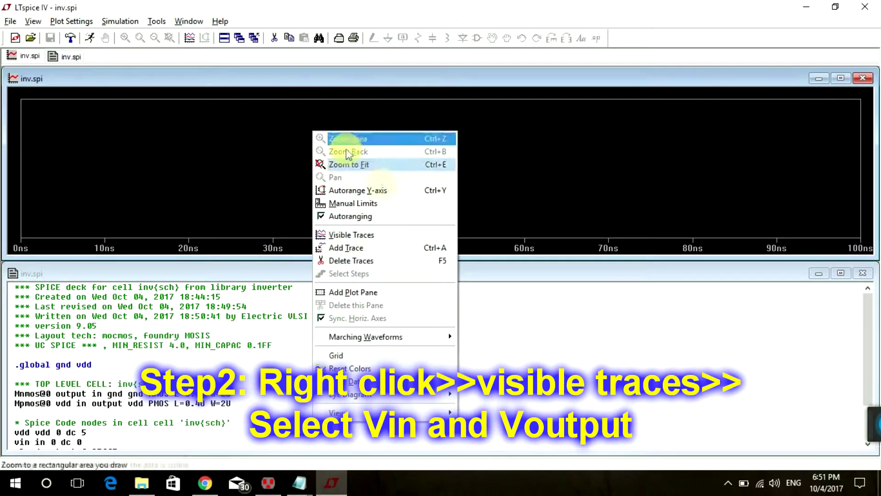
{"action": "left_click", "coordinate": [404, 235]}
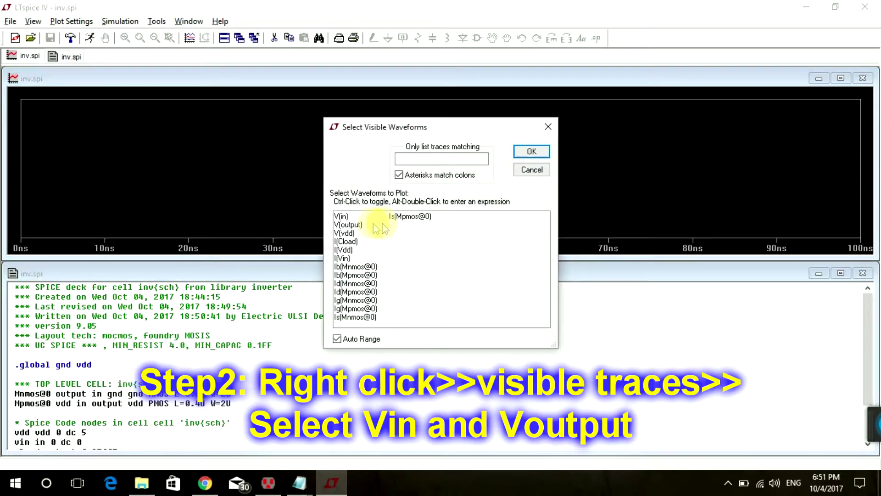
{"action": "left_click", "coordinate": [342, 216]}
{"action": "left_click", "coordinate": [343, 225], "text": "ctrl"}
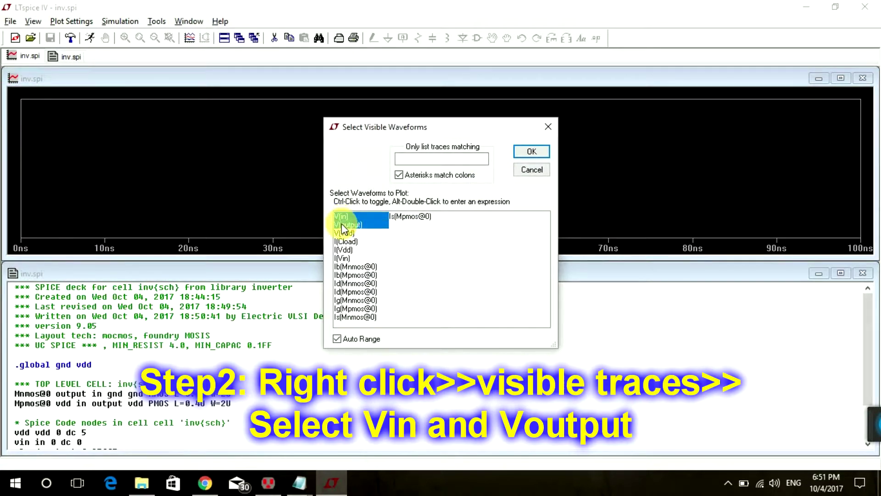
{"action": "left_click", "coordinate": [521, 156]}
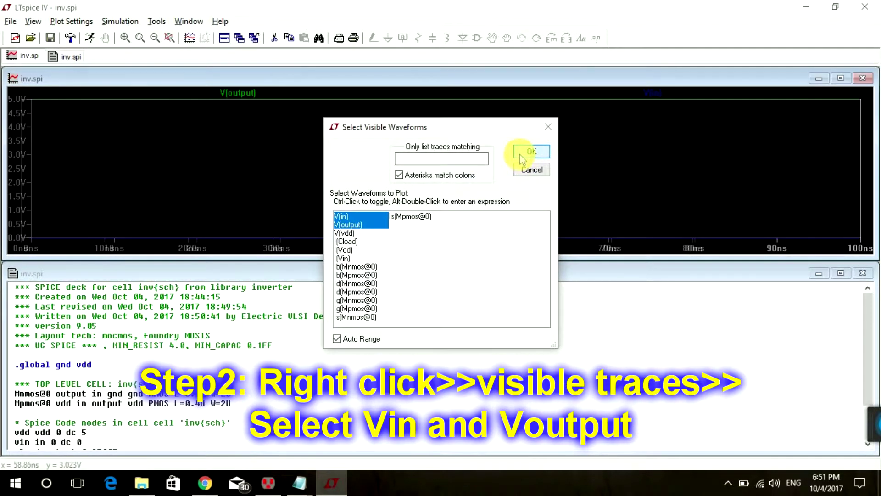
{"action": "right_click", "coordinate": [302, 164]}
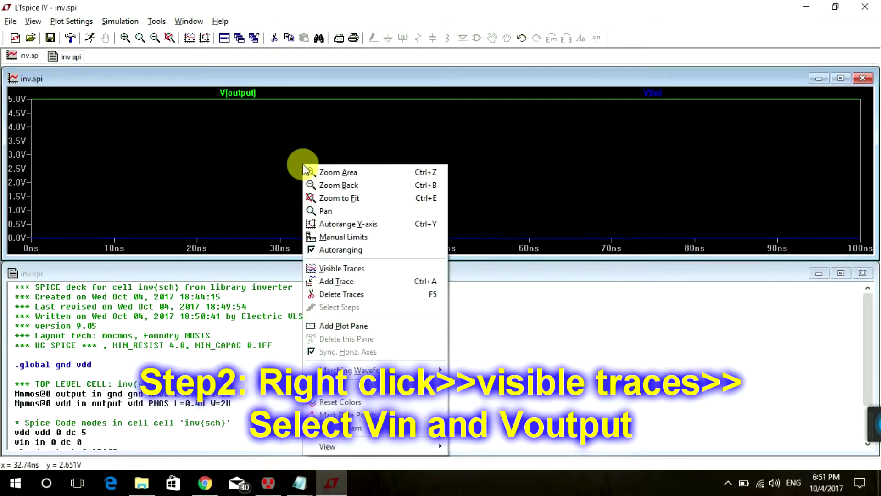
Add a second plot pane, move V(in) into it apart from V(output), and maximize the plot window
{"action": "left_click", "coordinate": [376, 328]}
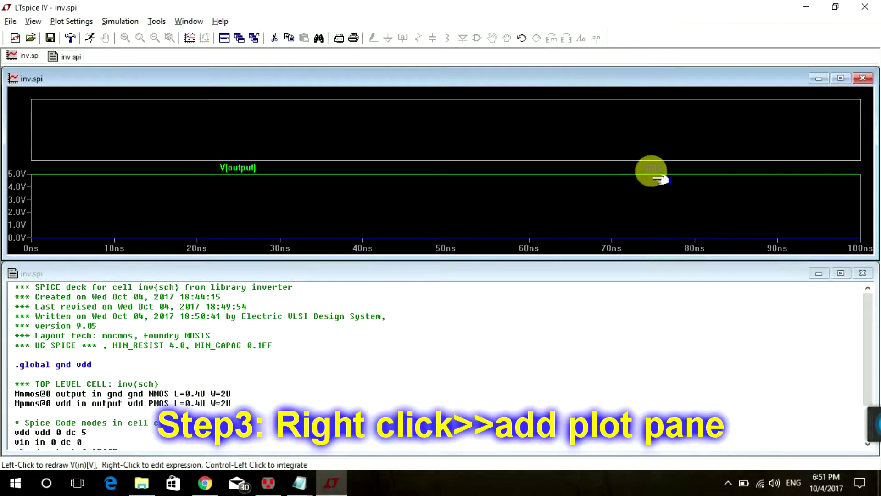
{"action": "left_click_drag", "start_coordinate": [661, 179], "coordinate": [587, 144]}
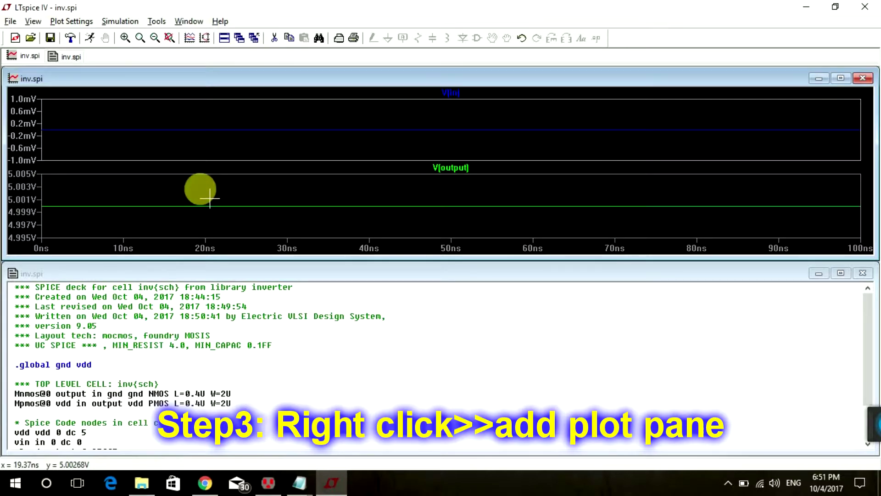
{"action": "double_click", "coordinate": [214, 76]}
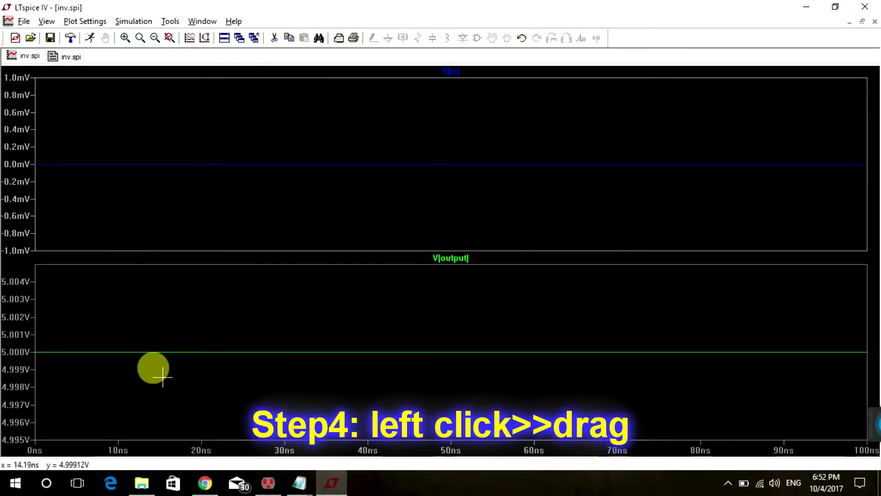
Edit the schematic's SPICE code so the source line reads 'vin in 0 dc 5'
{"action": "left_click", "coordinate": [271, 480]}
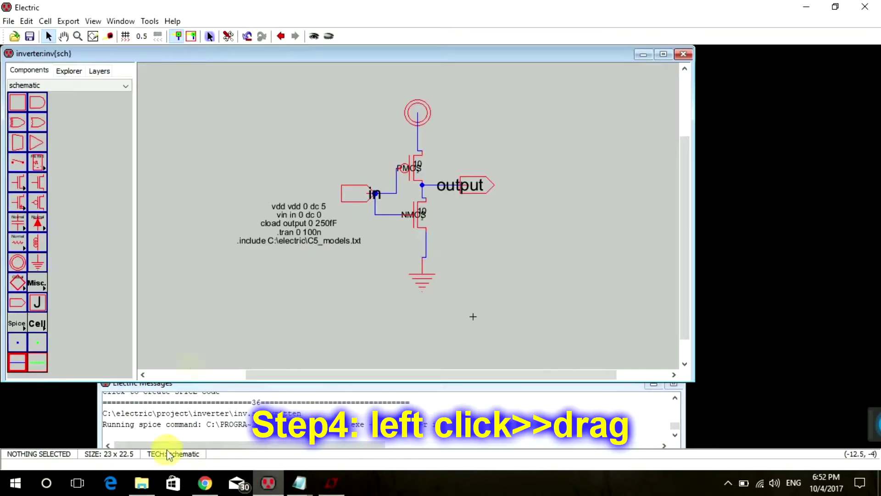
{"action": "left_click", "coordinate": [328, 242]}
{"action": "double_click", "coordinate": [327, 241]}
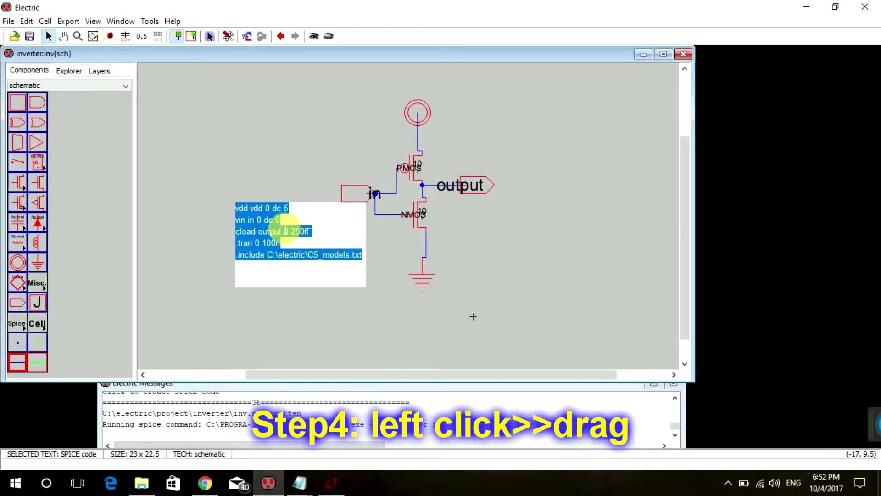
{"action": "left_click", "coordinate": [283, 223]}
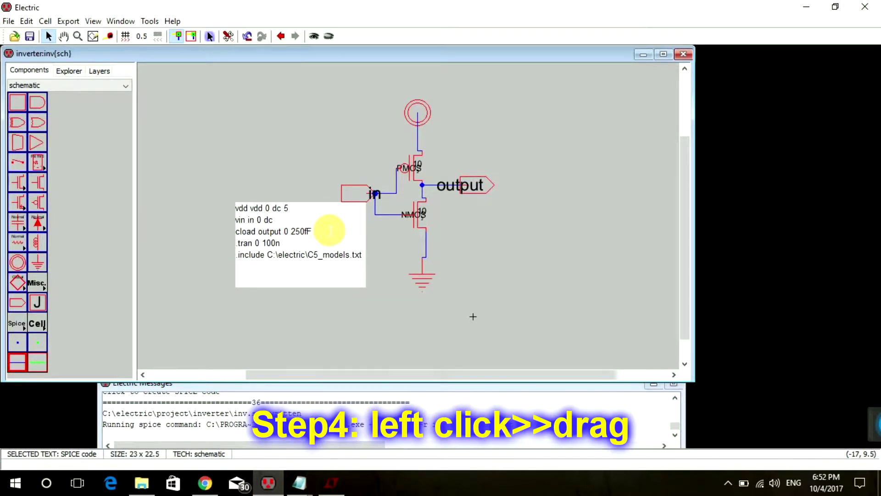
{"action": "left_click", "coordinate": [189, 142]}
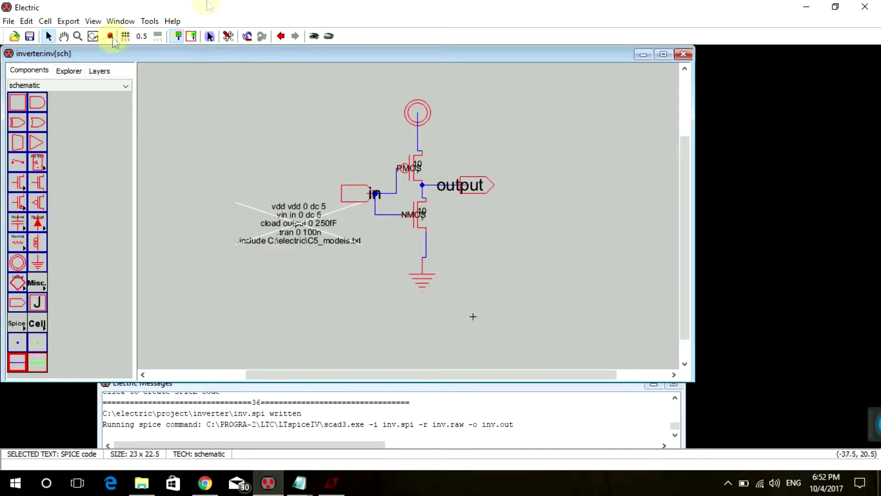
Rewrite the SPICE deck and rerun inv.spi in LTspice
{"action": "left_click", "coordinate": [152, 18]}
{"action": "mouse_move", "coordinate": [191, 65]}
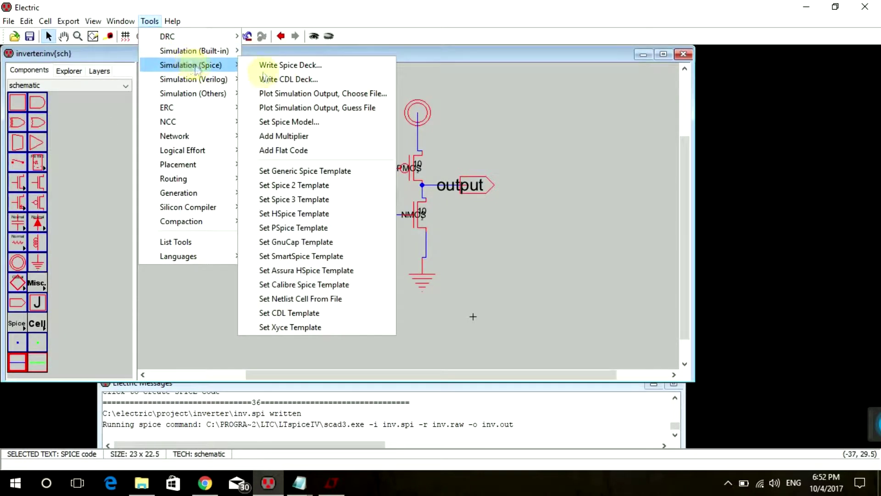
{"action": "left_click", "coordinate": [318, 70]}
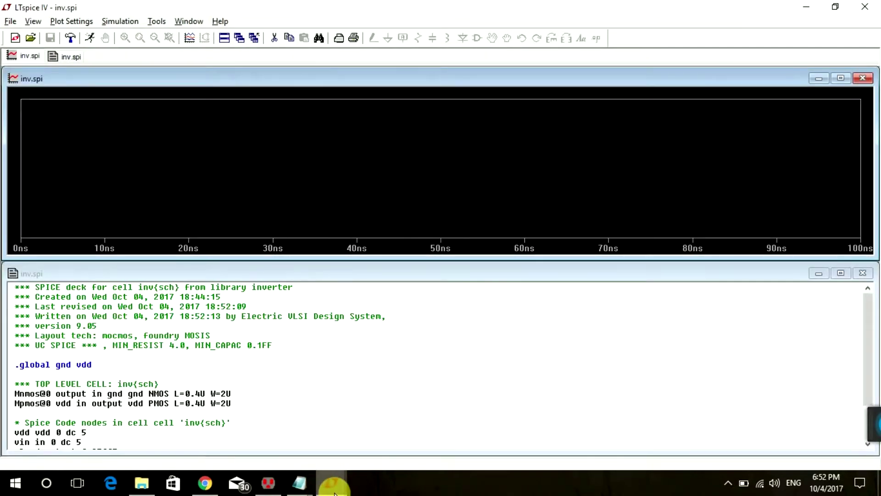
Plot the V(in) and V(output) traces in the LTspice waveform window
{"action": "right_click", "coordinate": [317, 128]}
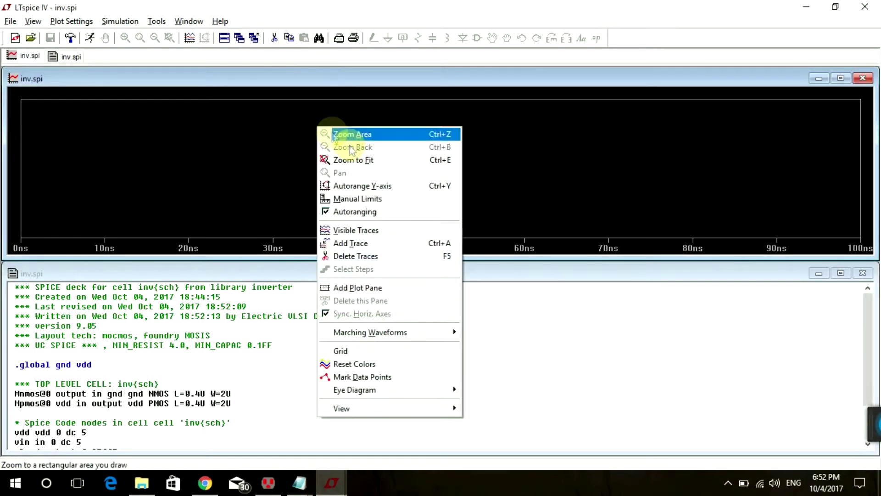
{"action": "left_click", "coordinate": [374, 229]}
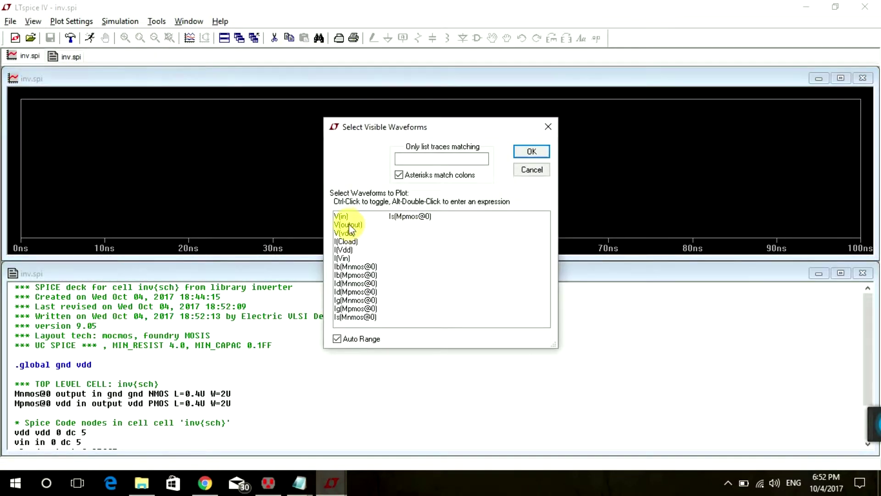
{"action": "left_click", "coordinate": [345, 219]}
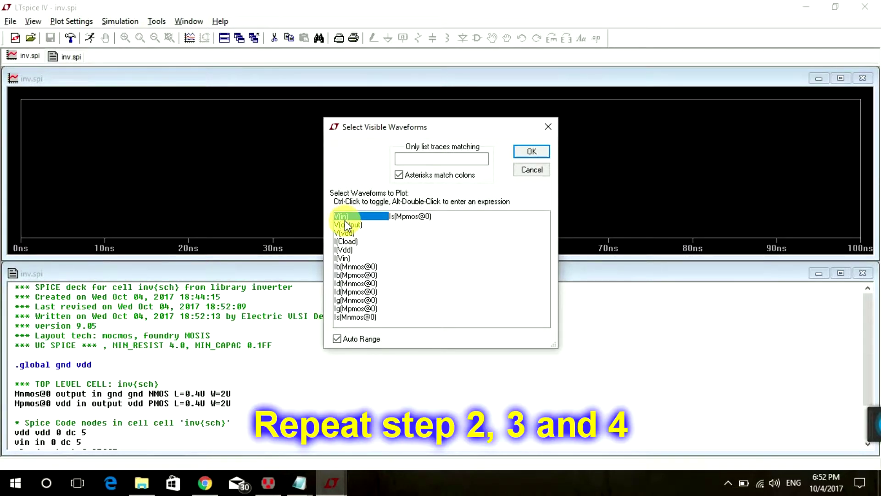
{"action": "left_click", "coordinate": [346, 222], "text": "ctrl"}
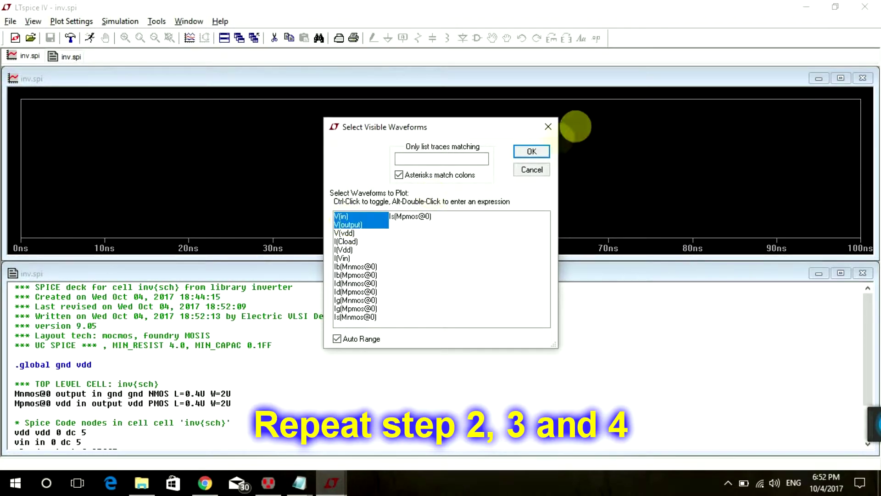
{"action": "left_click", "coordinate": [529, 153]}
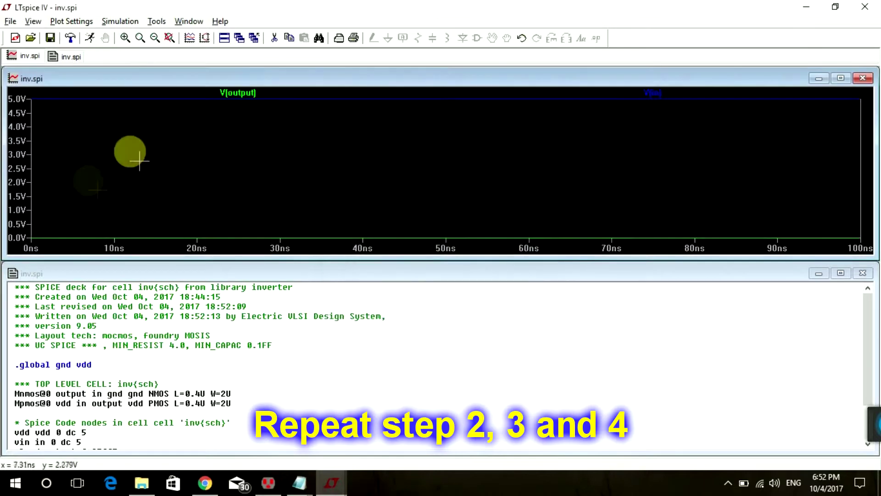
Put V(in) in its own new top pane and maximize the waveform window
{"action": "right_click", "coordinate": [426, 150]}
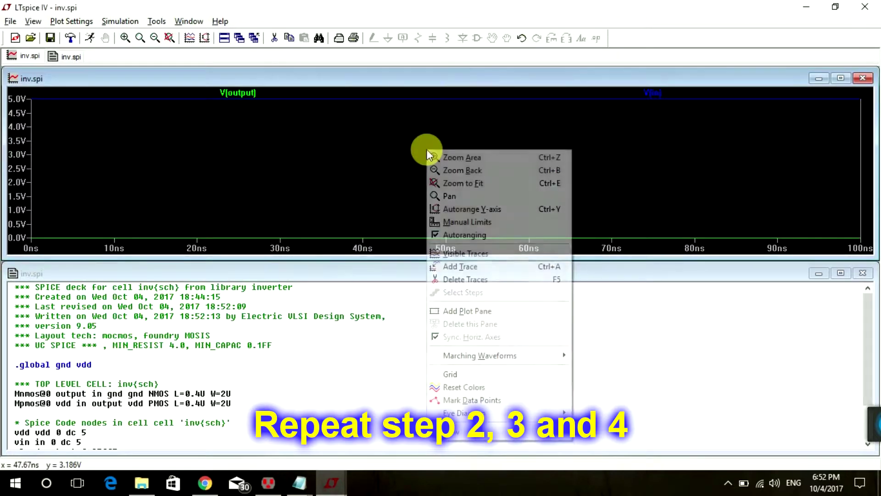
{"action": "left_click", "coordinate": [515, 313]}
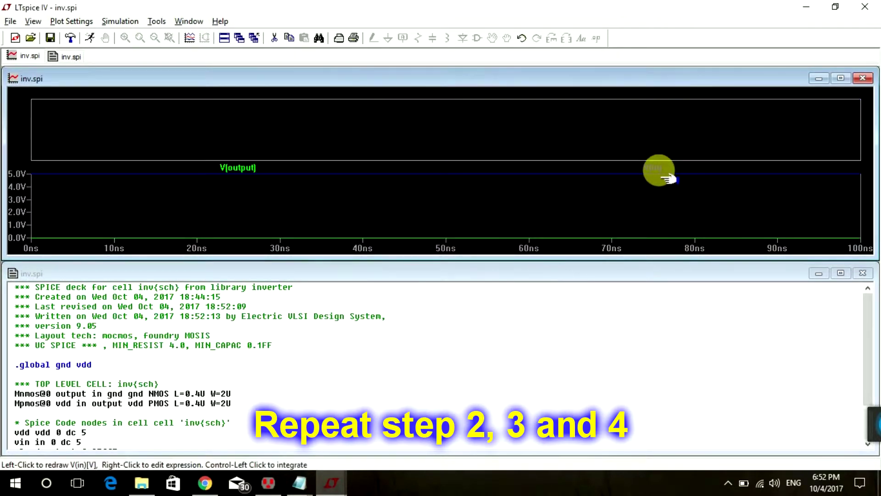
{"action": "left_click_drag", "start_coordinate": [655, 168], "coordinate": [611, 155]}
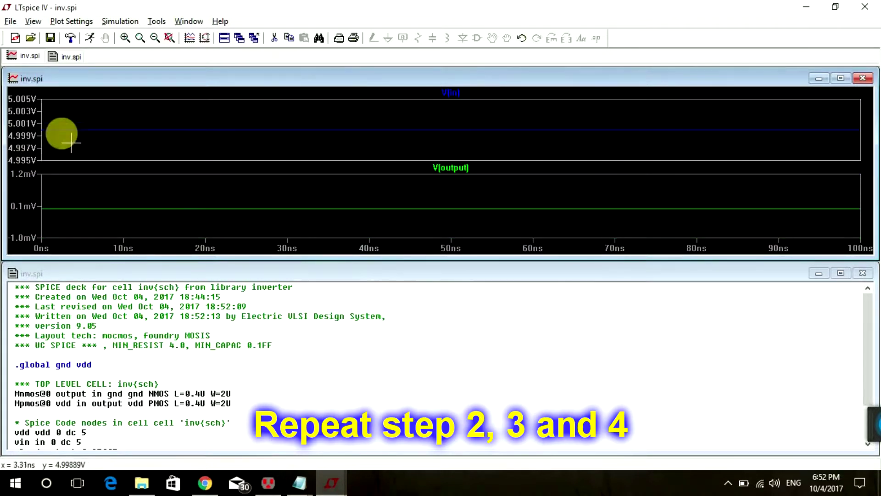
{"action": "double_click", "coordinate": [263, 83]}
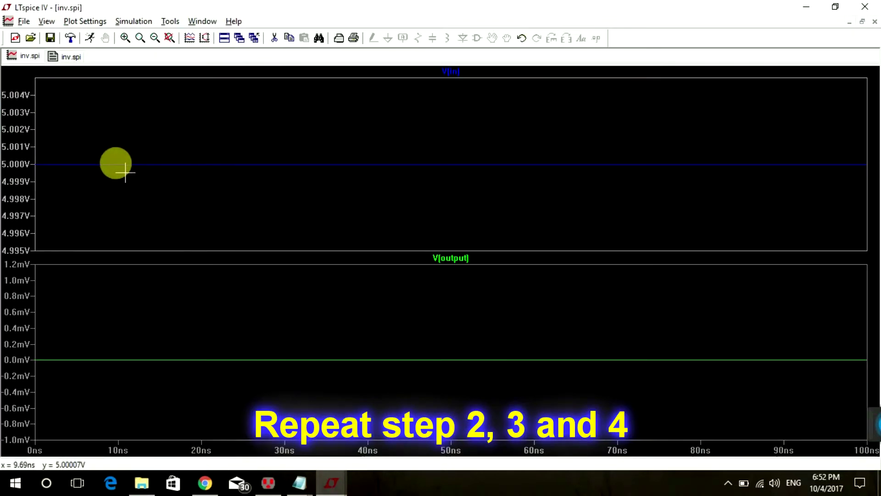
{"action": "left_click", "coordinate": [270, 484]}
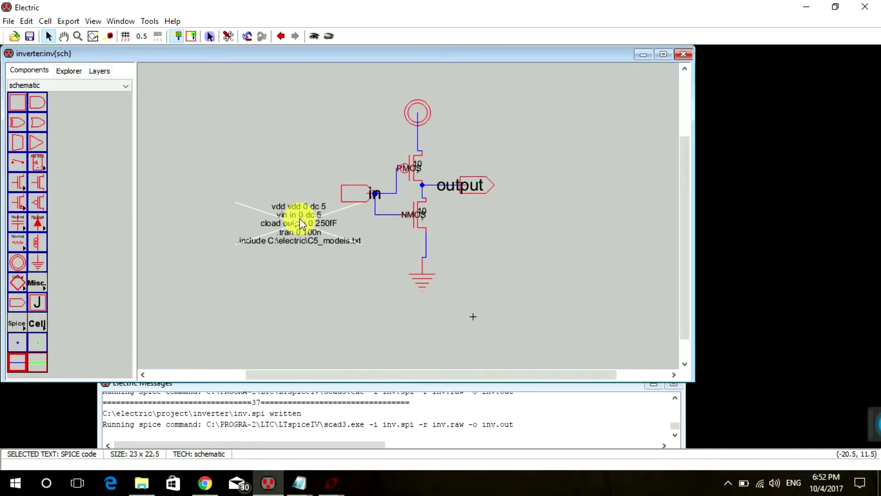
Change the vin line to 'vin in 0 dc pwl 10n 0 20n 5 40n 5 50n 0 70n 0 80n 5' and apply
{"action": "double_click", "coordinate": [301, 225]}
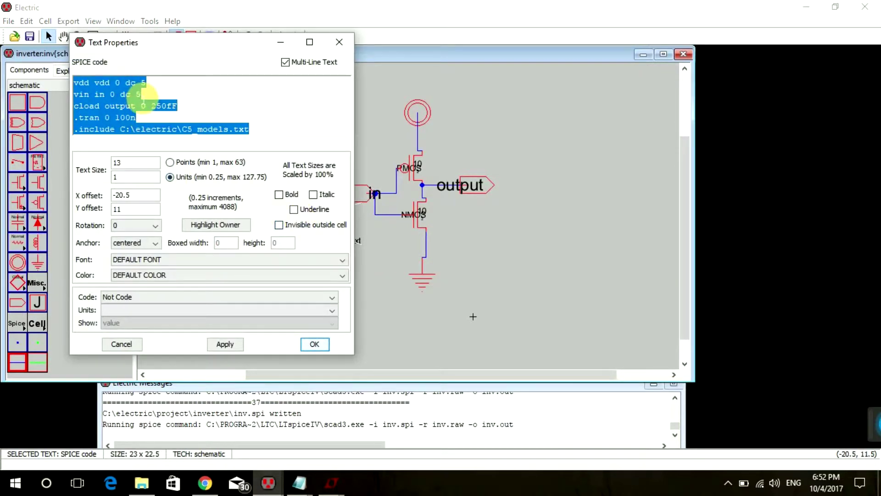
{"action": "left_click", "coordinate": [179, 106]}
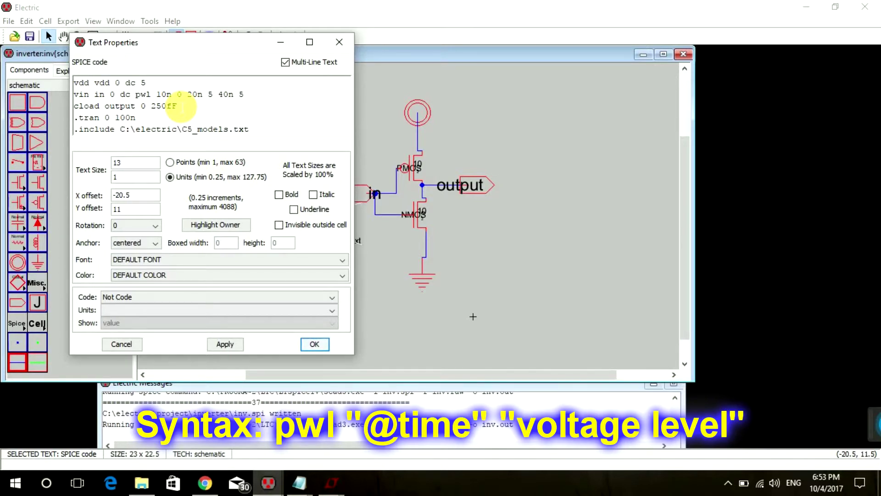
{"action": "type", "text": "0n 0"}
{"action": "key", "text": "Return"}
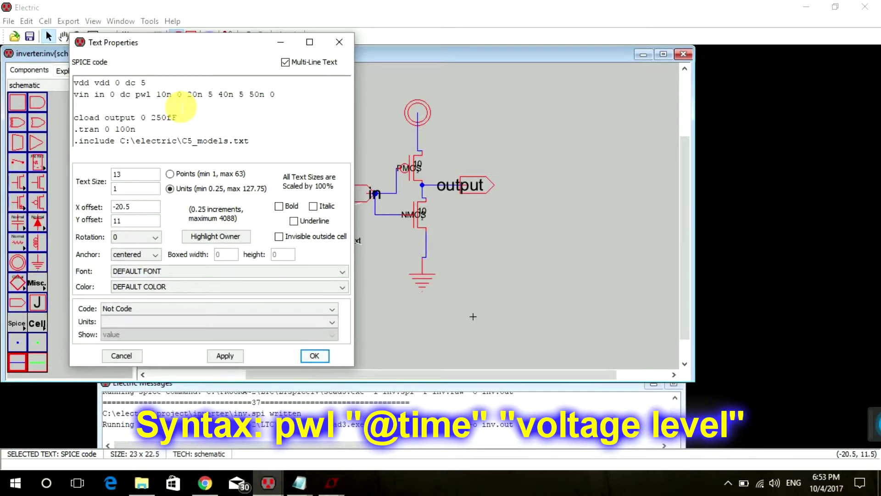
{"action": "key", "text": "BackSpace"}
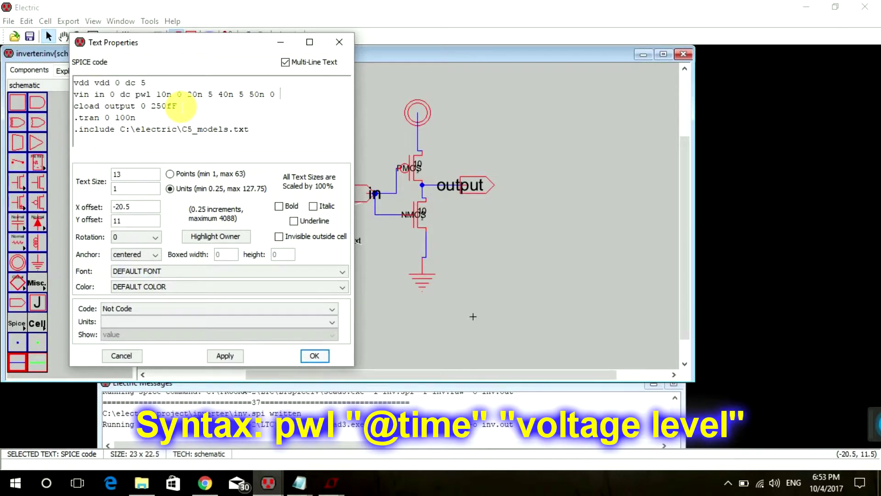
{"action": "type", "text": "0"}
{"action": "key", "text": "BackSpace"}
{"action": "type", "text": "70n 0 80n 5"}
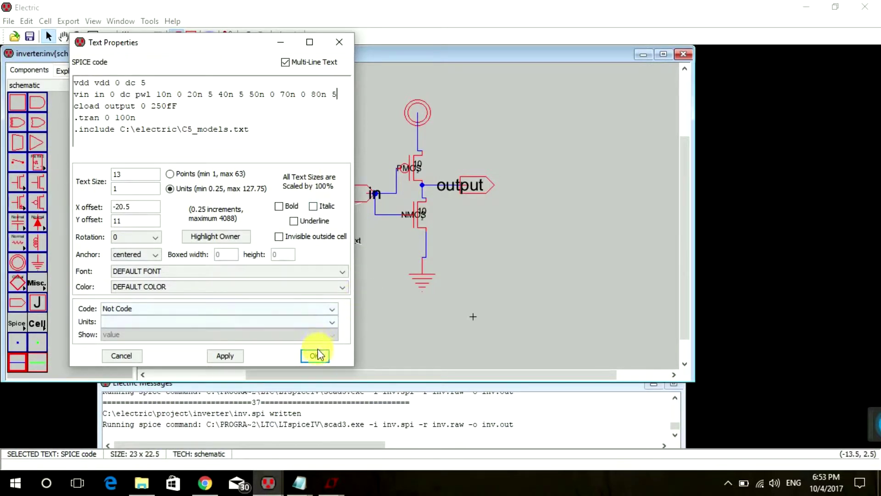
{"action": "left_click", "coordinate": [230, 355]}
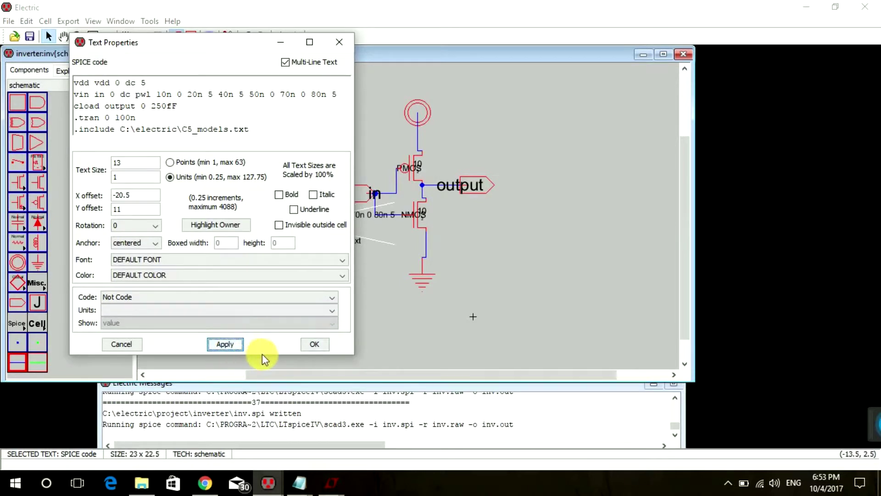
Close the text properties and rewrite the SPICE deck to rerun the simulation
{"action": "left_click", "coordinate": [312, 345]}
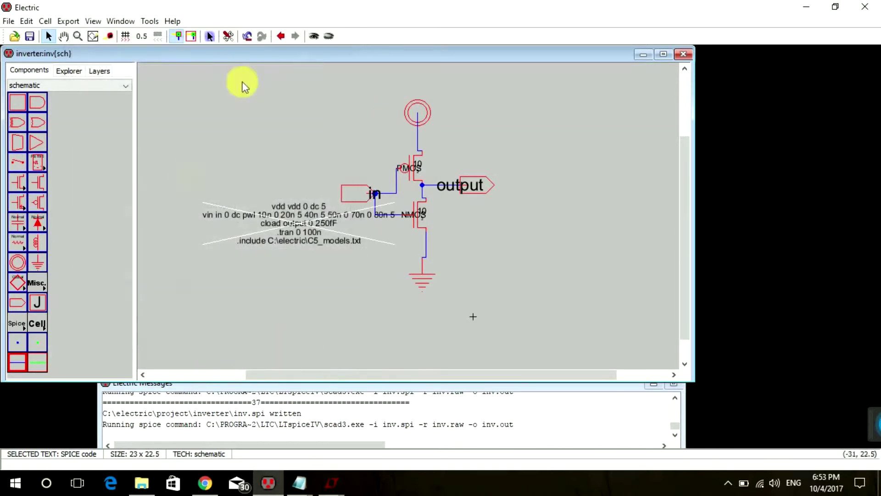
{"action": "left_click", "coordinate": [161, 21]}
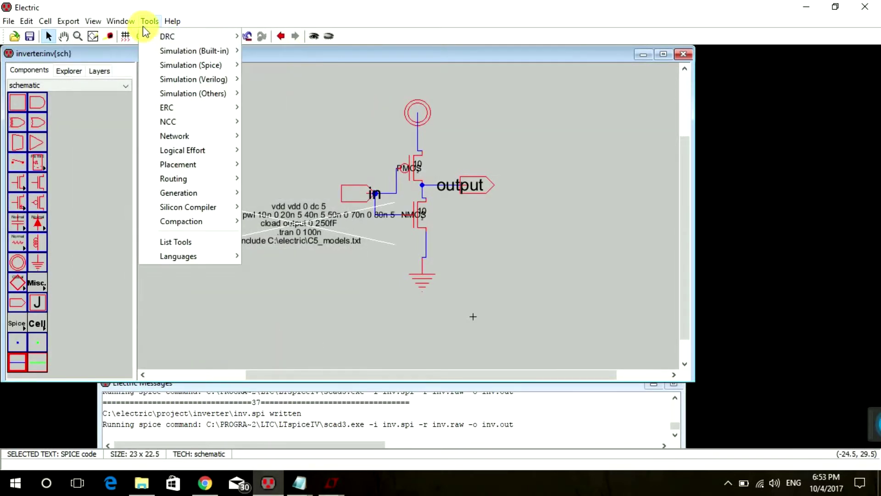
{"action": "mouse_move", "coordinate": [230, 73]}
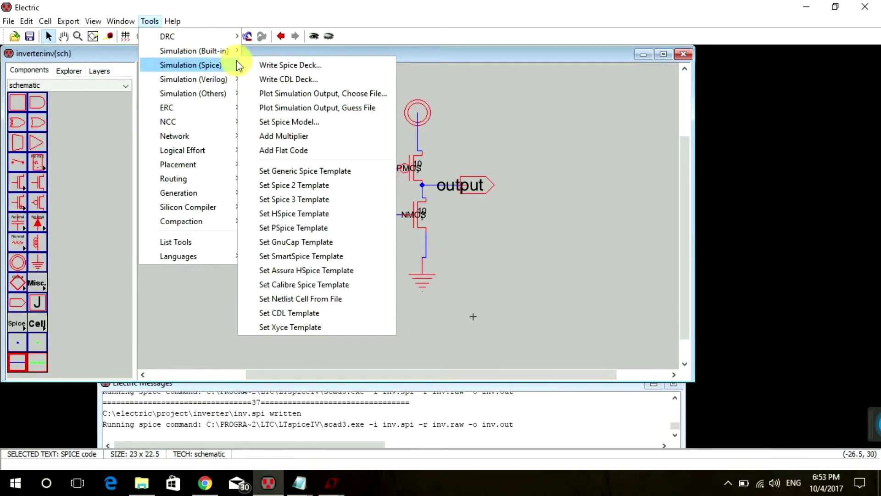
{"action": "left_click", "coordinate": [253, 67]}
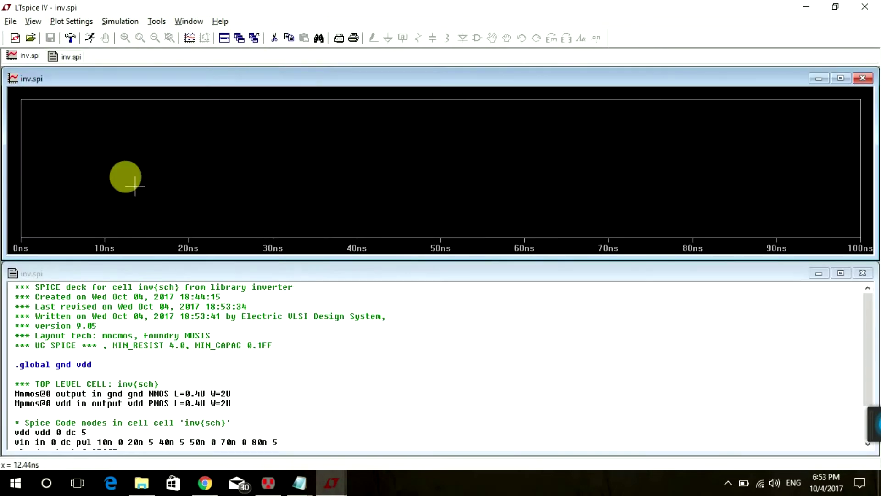
Maximize the waveform window and plot V(in) as the PWL pulse
{"action": "double_click", "coordinate": [285, 77]}
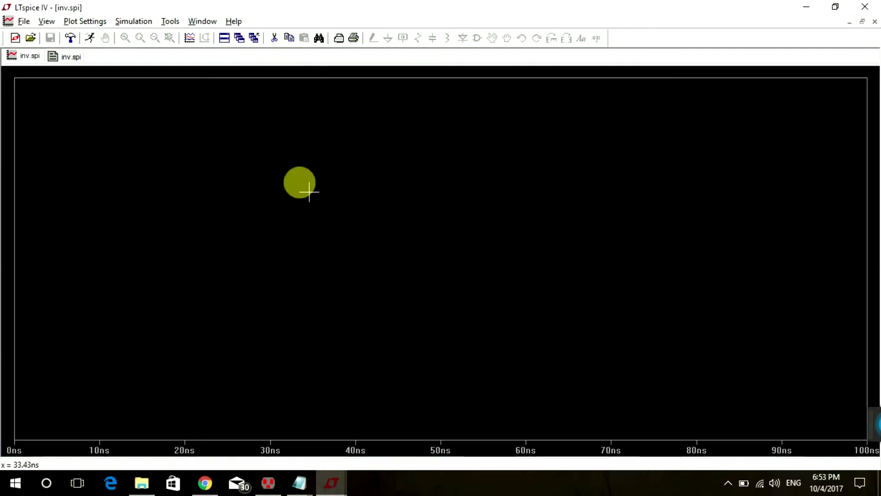
{"action": "right_click", "coordinate": [299, 180]}
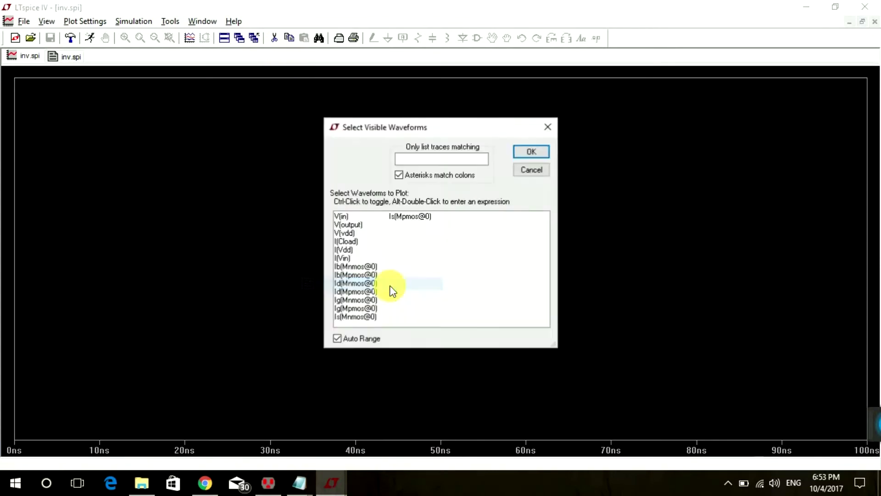
{"action": "double_click", "coordinate": [353, 217]}
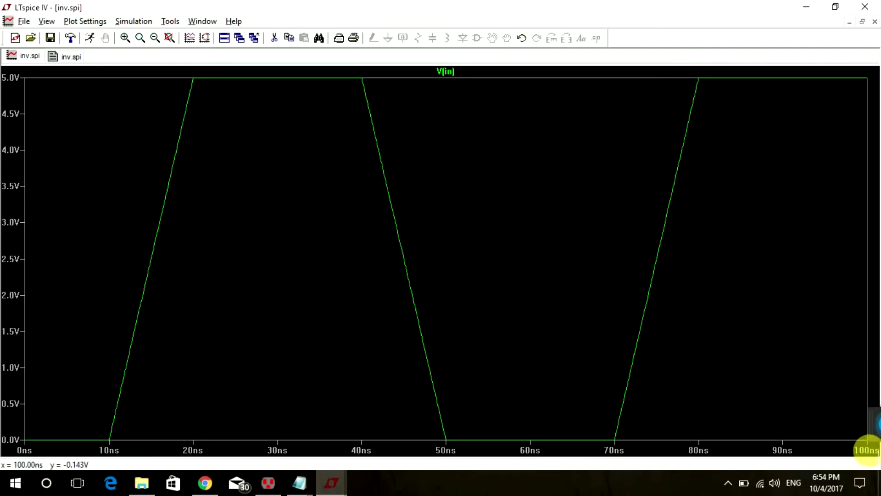
Add a pane above V(in) and plot the inverted V(output) waveform in it
{"action": "left_click", "coordinate": [270, 482]}
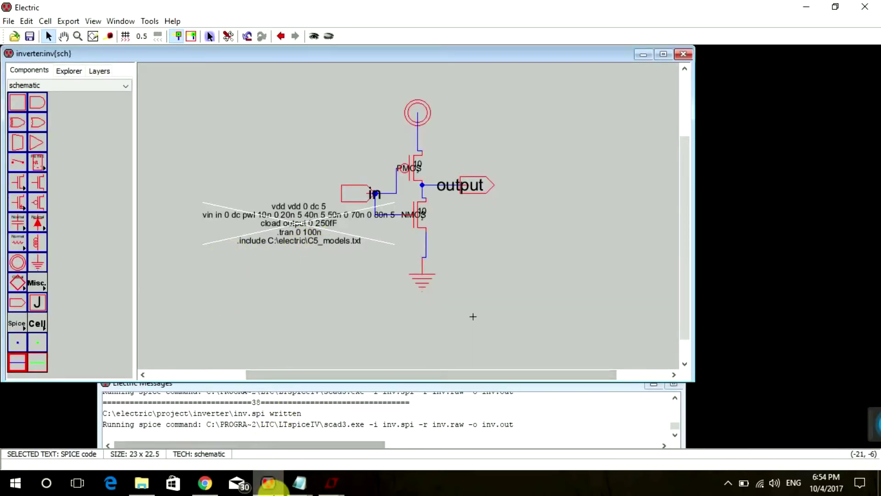
{"action": "left_click", "coordinate": [332, 482]}
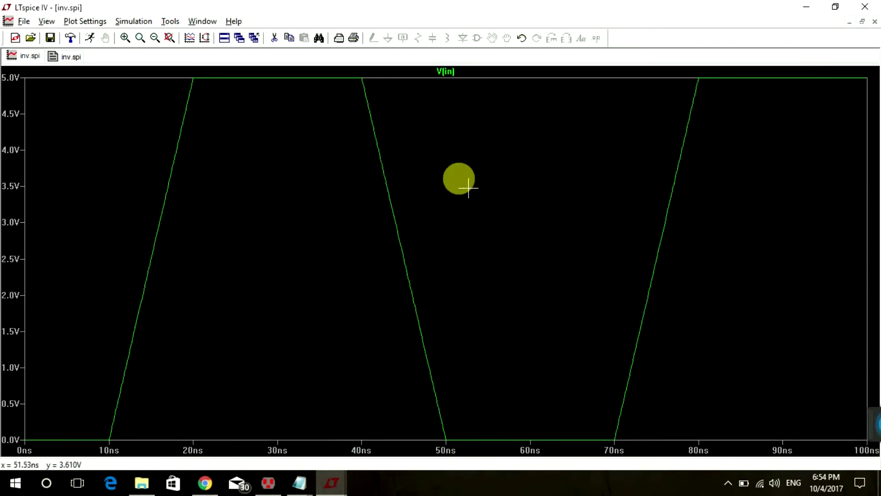
{"action": "right_click", "coordinate": [459, 178]}
{"action": "left_click", "coordinate": [538, 340]}
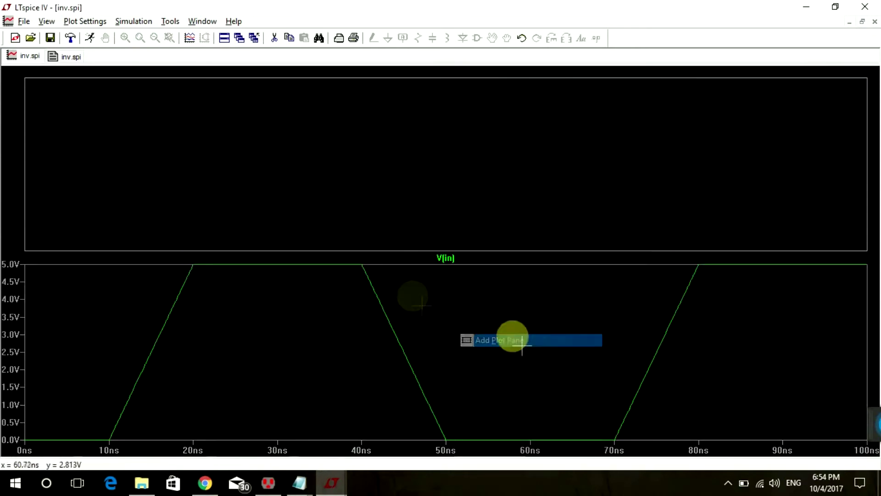
{"action": "right_click", "coordinate": [467, 154]}
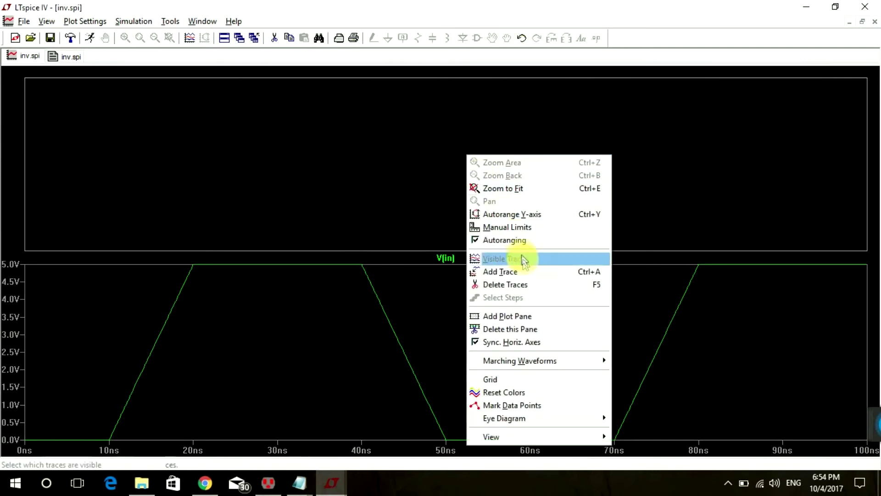
{"action": "left_click", "coordinate": [523, 260]}
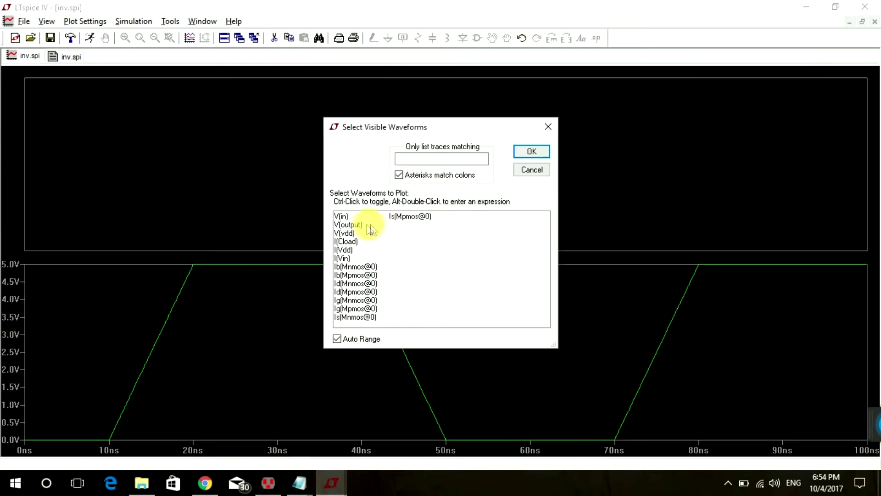
{"action": "double_click", "coordinate": [360, 225]}
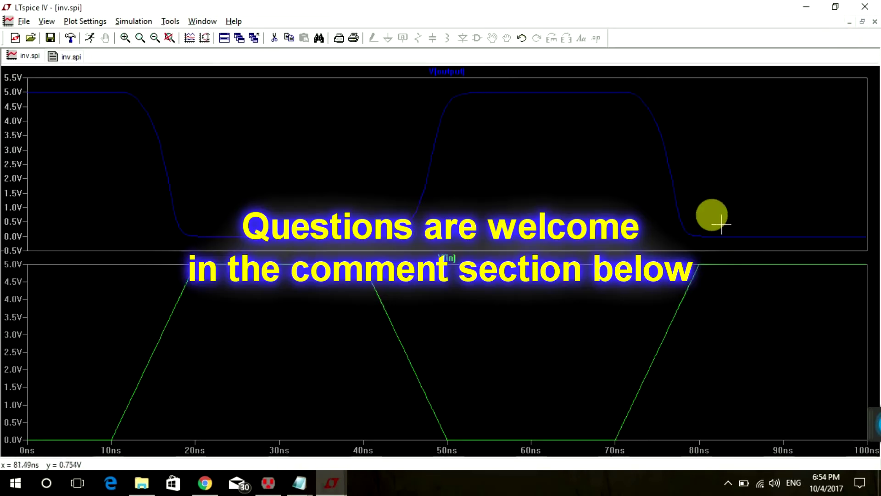
Switch from the LTspice plots back to the Electric inverter schematic window
{"action": "left_click", "coordinate": [264, 486]}
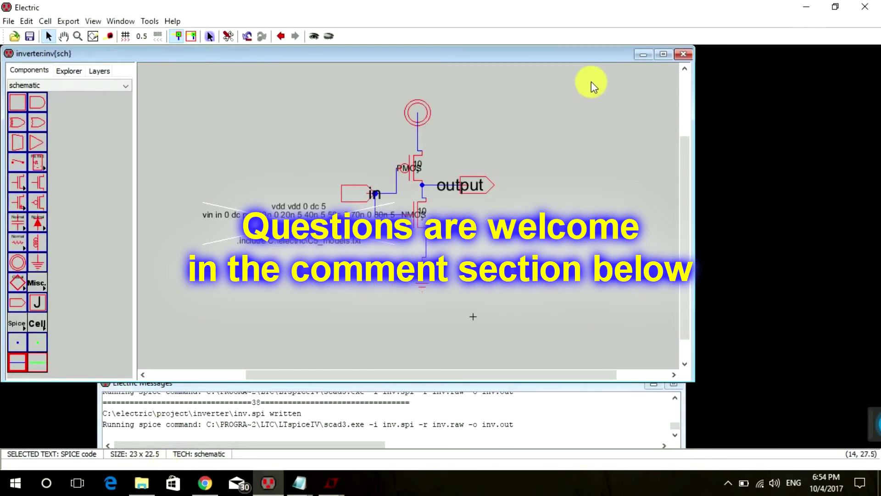